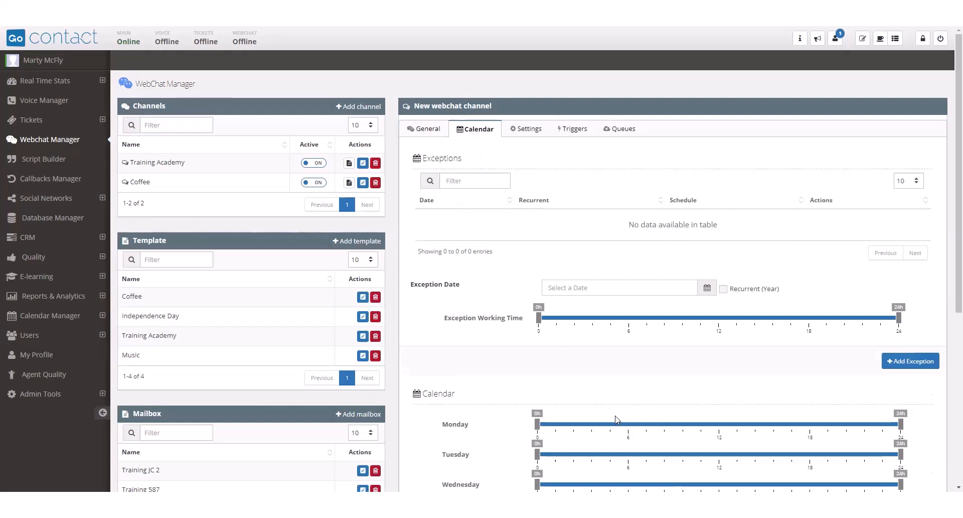
Set the weekly calendar to 8h–18h on Monday, no working hours on Tuesday and 6h–18h on Wednesday.
scroll(618, 403, "down", 2)
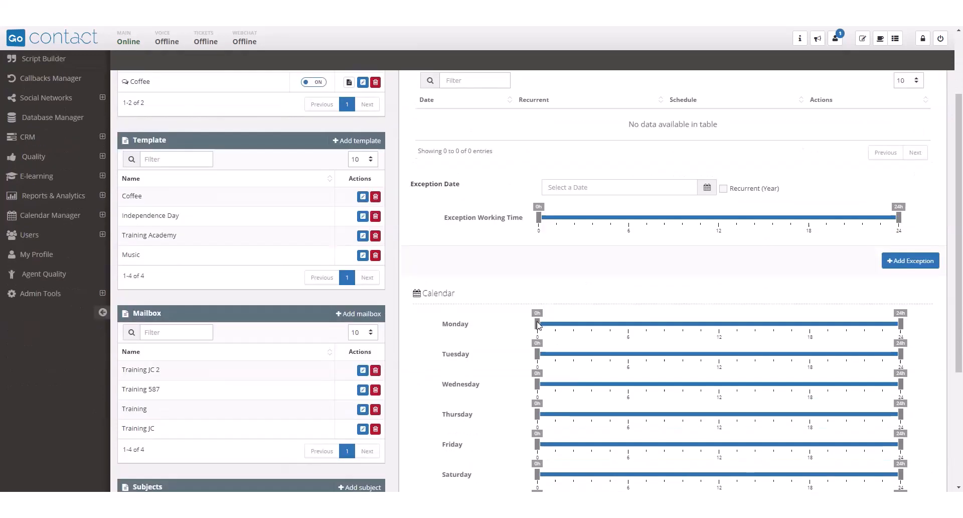
left_click_drag(537, 323, 645, 326)
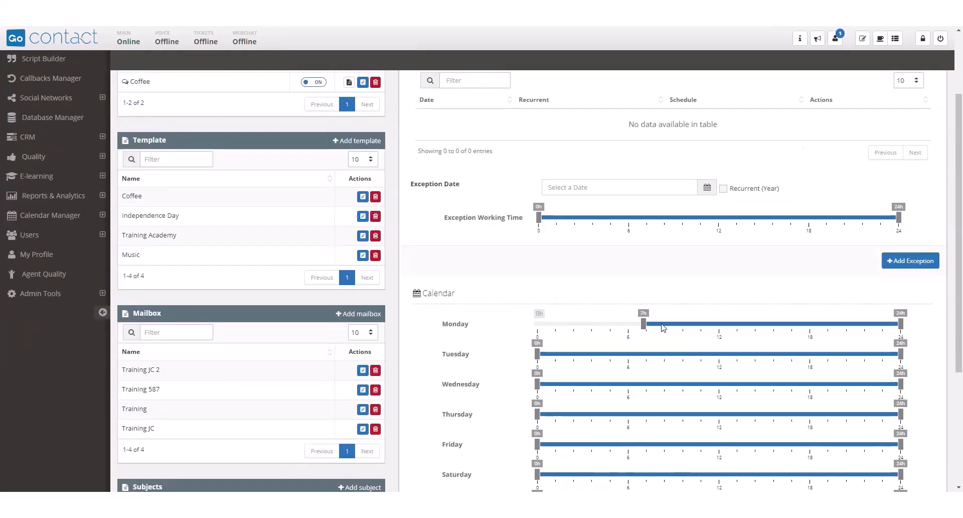
left_click(663, 327)
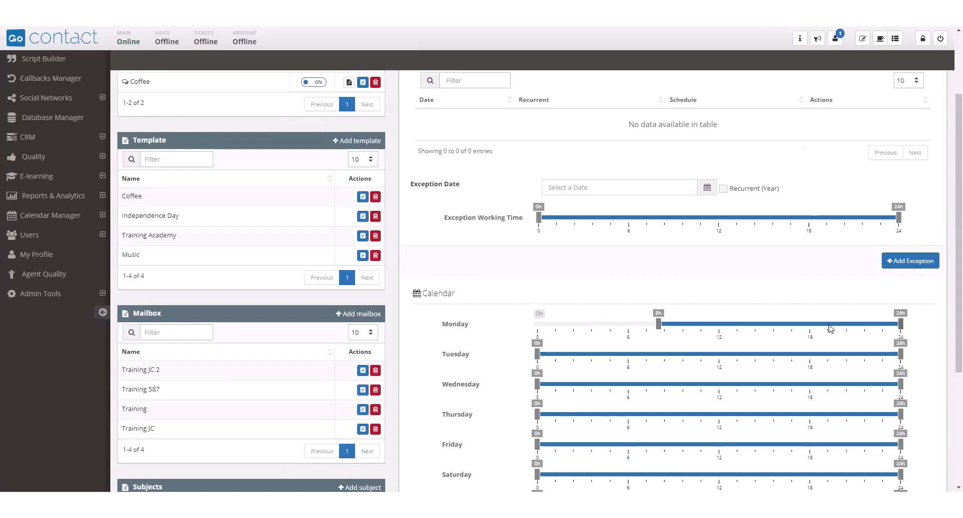
left_click(804, 327)
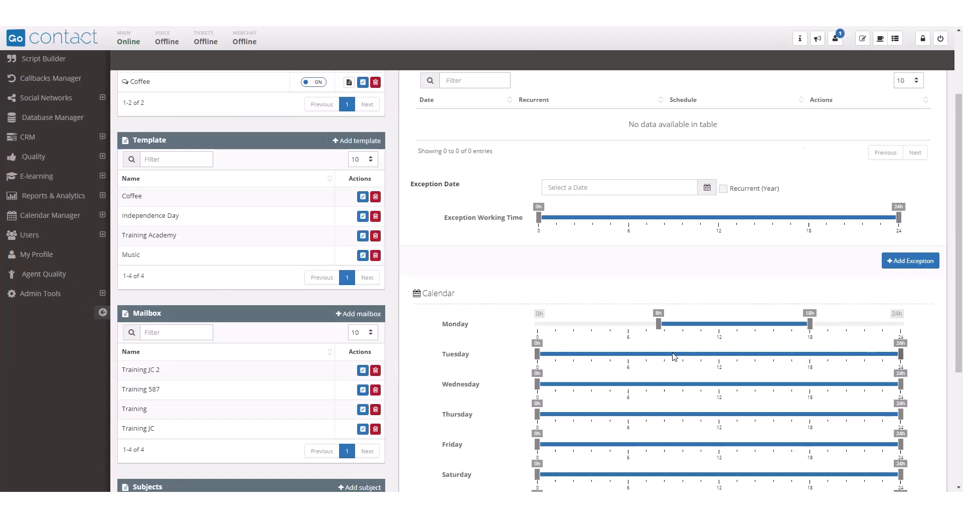
left_click_drag(674, 354, 538, 355)
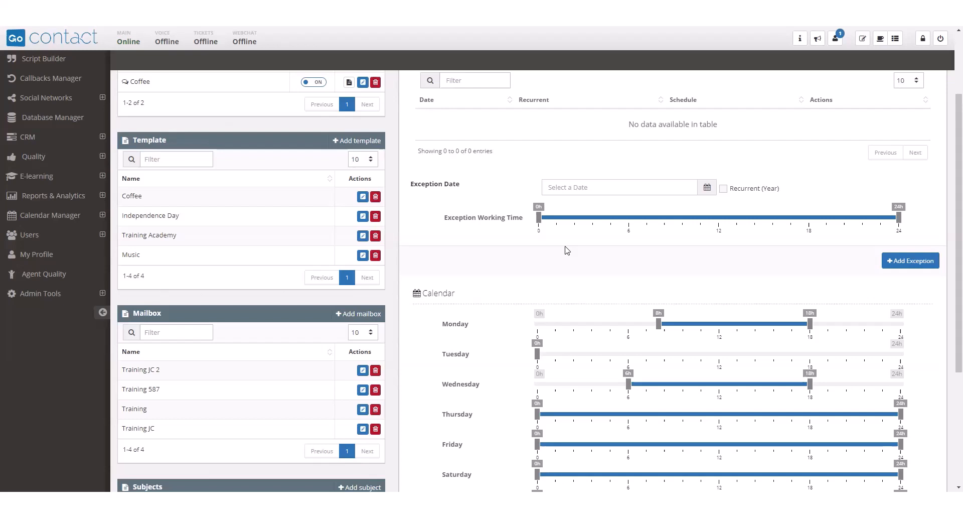
Add a yearly recurrent calendar exception for 04/07/2022 with the working time reduced to 0h.
left_click(706, 191)
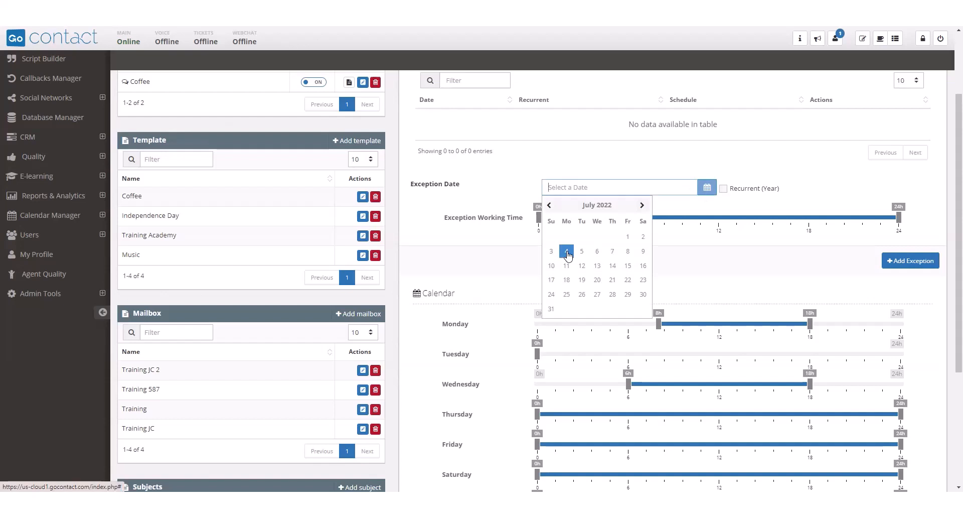
left_click(566, 253)
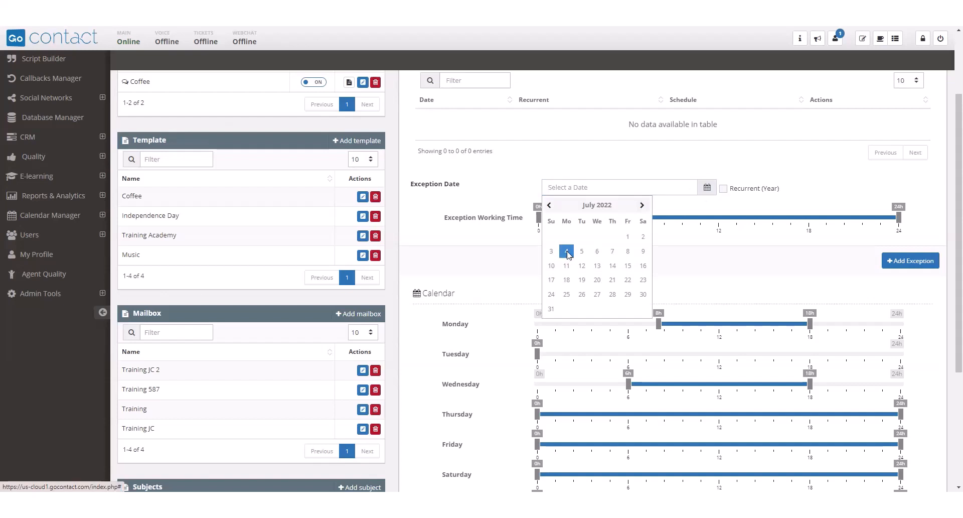
left_click(724, 190)
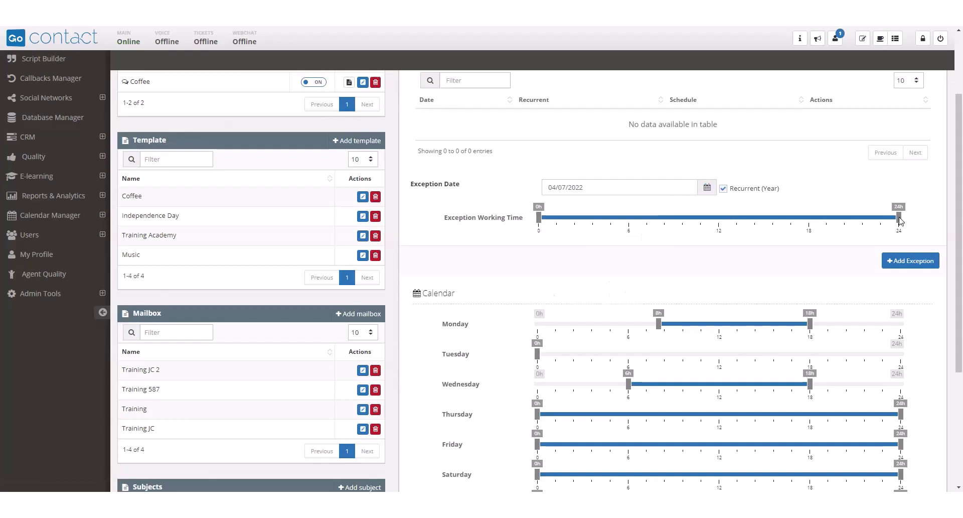
left_click_drag(901, 220, 541, 225)
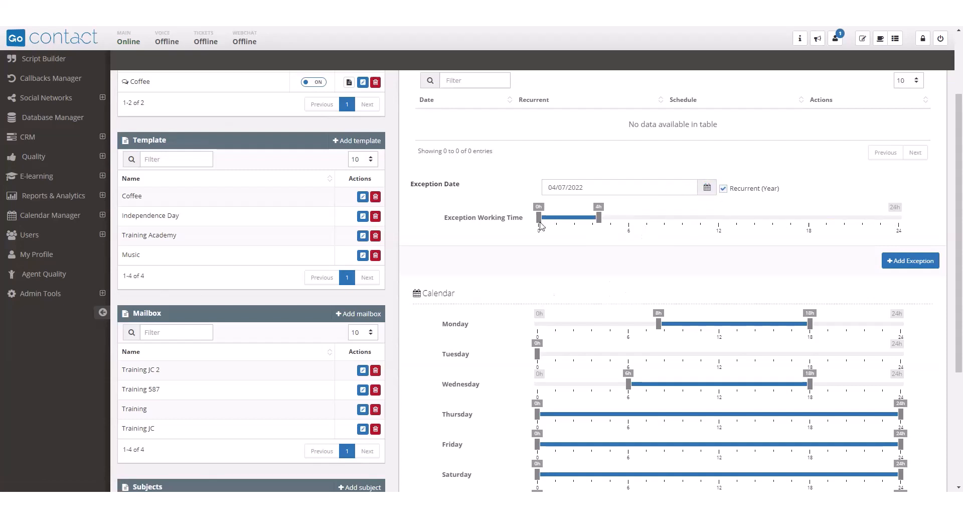
left_click(897, 265)
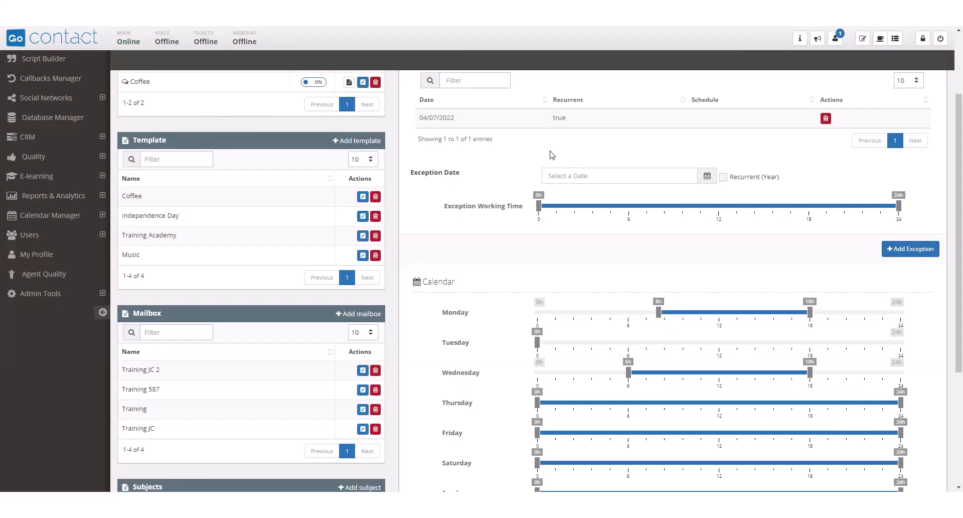
Title the webchat window "Training Video" in the channel's appearance settings.
scroll(502, 160, "up", 1)
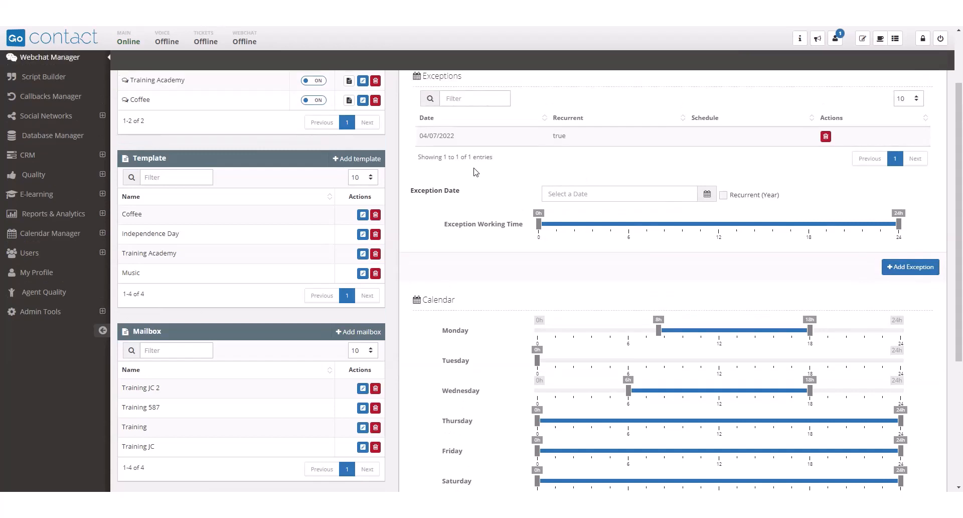
scroll(476, 172, "up", 1)
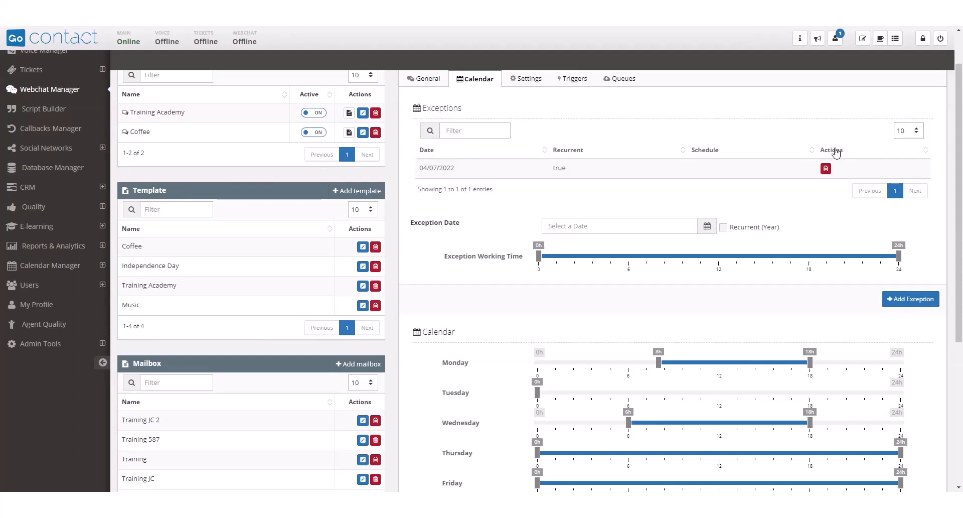
left_click(519, 85)
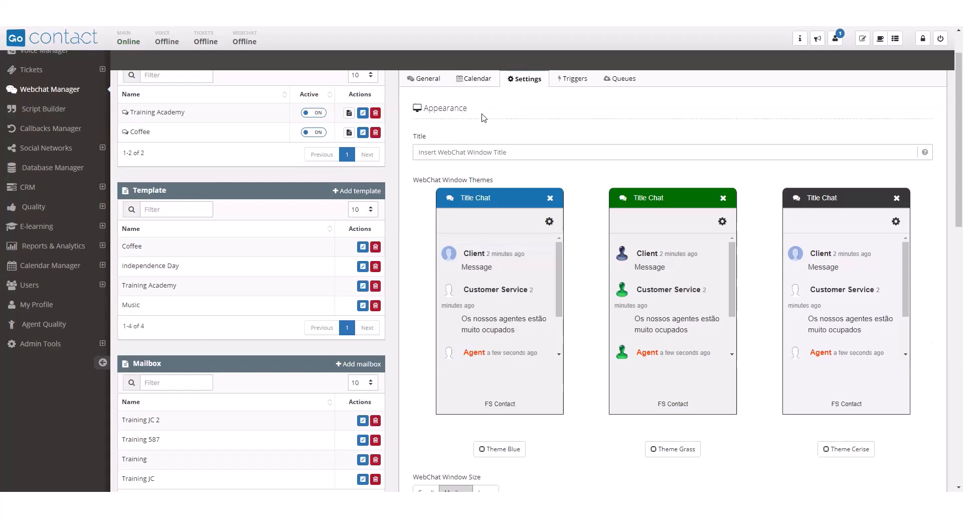
left_click(427, 152)
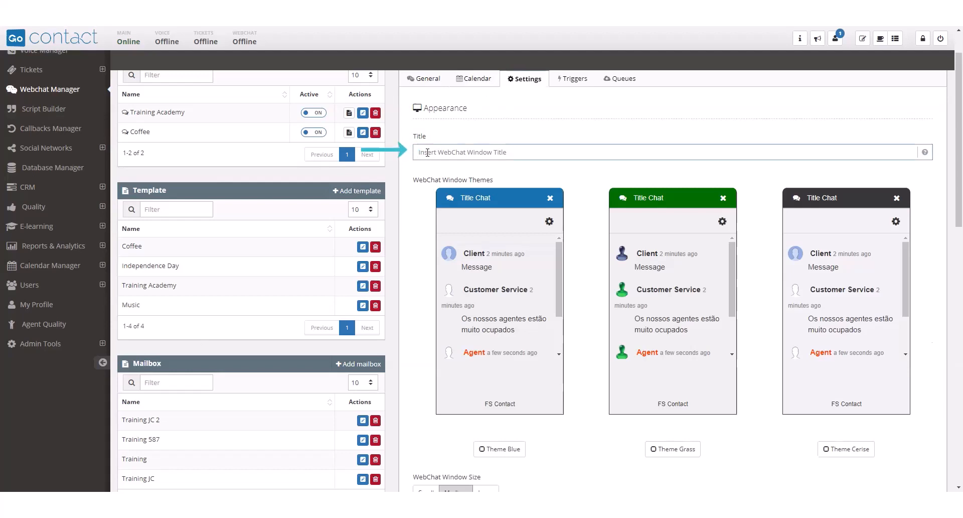
type("Training Video")
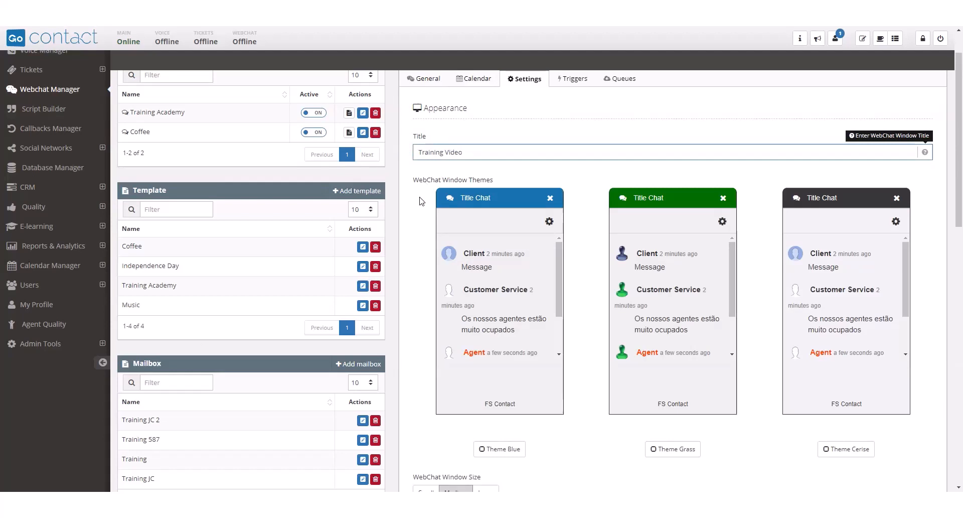
Associate the "Training video" extra field template with the webchat channel.
scroll(545, 393, "down", 2)
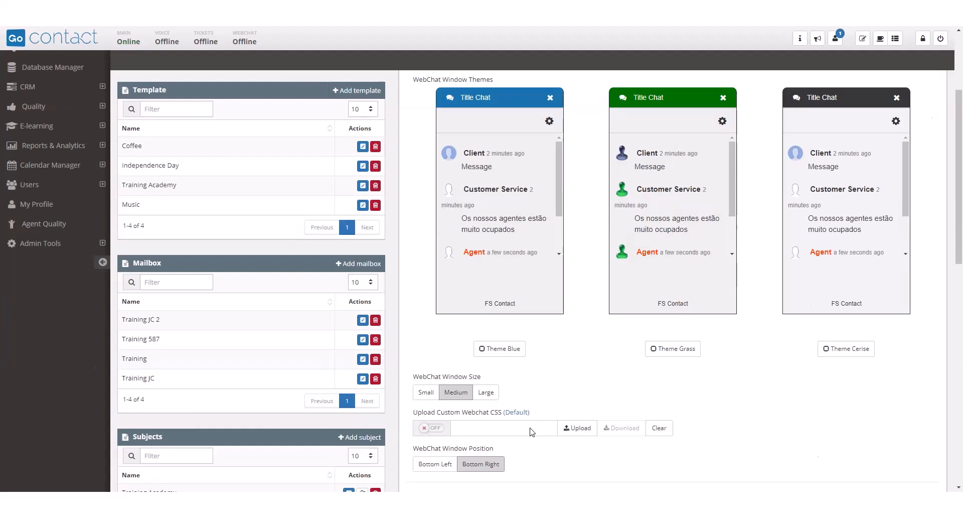
scroll(533, 432, "down", 1)
scroll(535, 420, "down", 1)
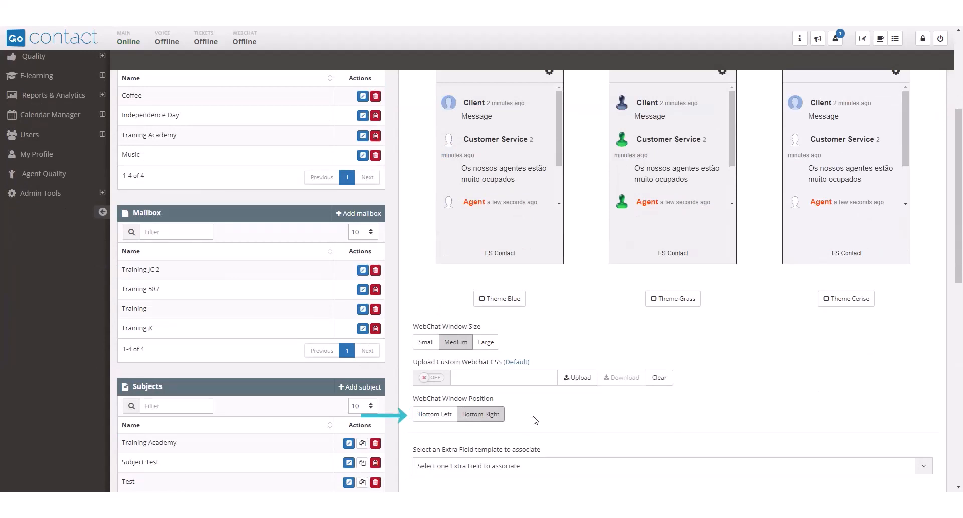
scroll(555, 336, "down", 3)
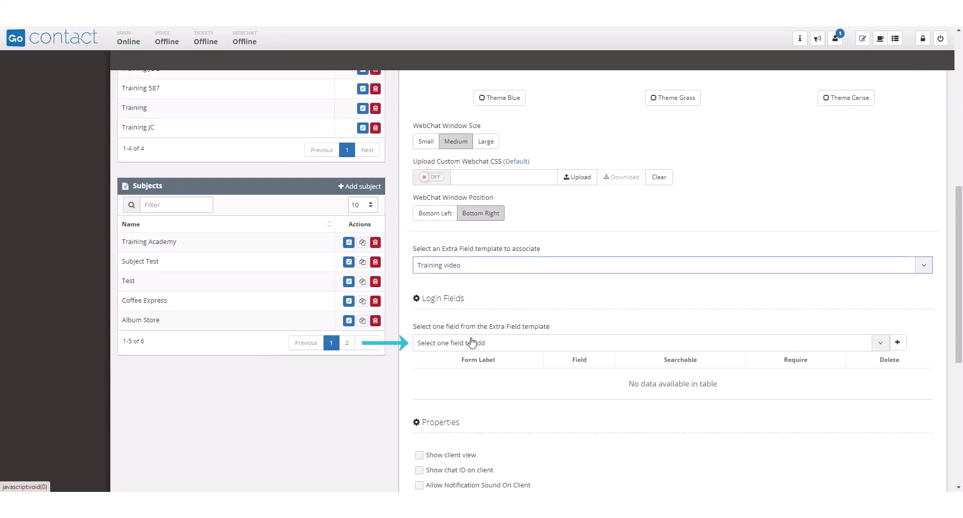
Add Contact Name and 1st phone as required login fields, labelled "Full Name" and "Primary Number".
left_click(487, 347)
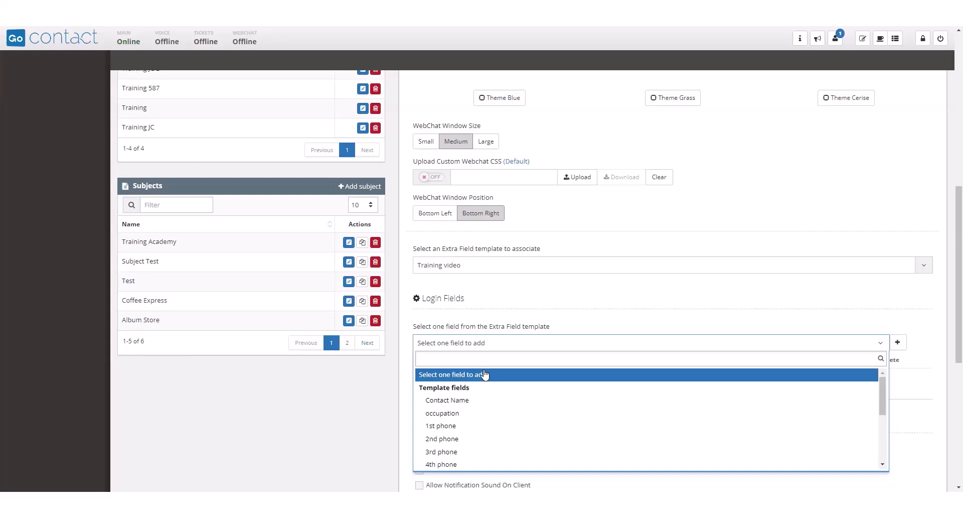
left_click(485, 375)
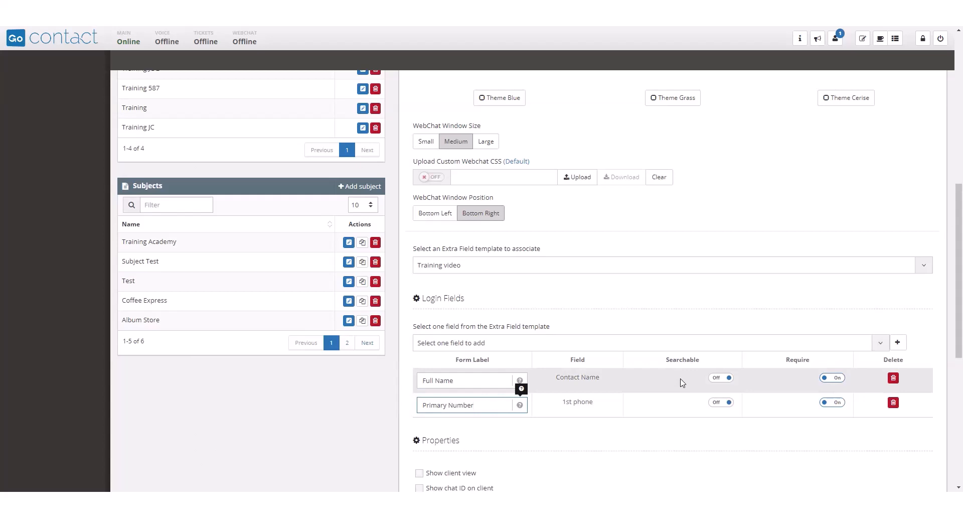
left_click(830, 384)
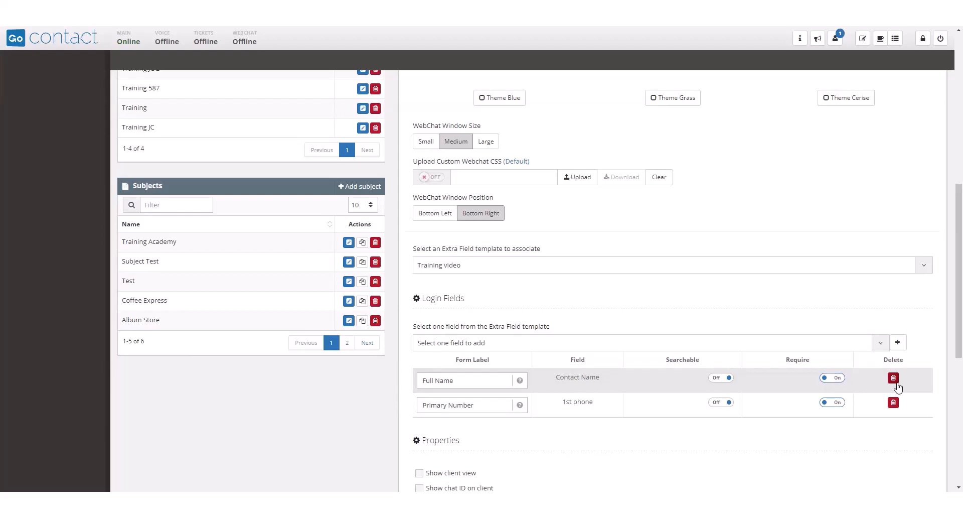
Enable the client view, the chat ID on the client and the client notification sound in the channel properties.
scroll(743, 287, "down", 3)
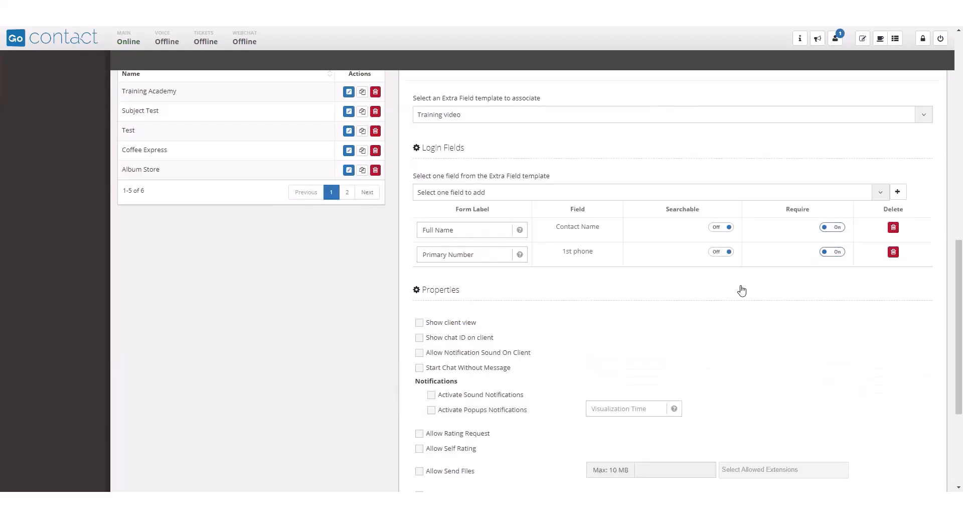
scroll(744, 287, "down", 3)
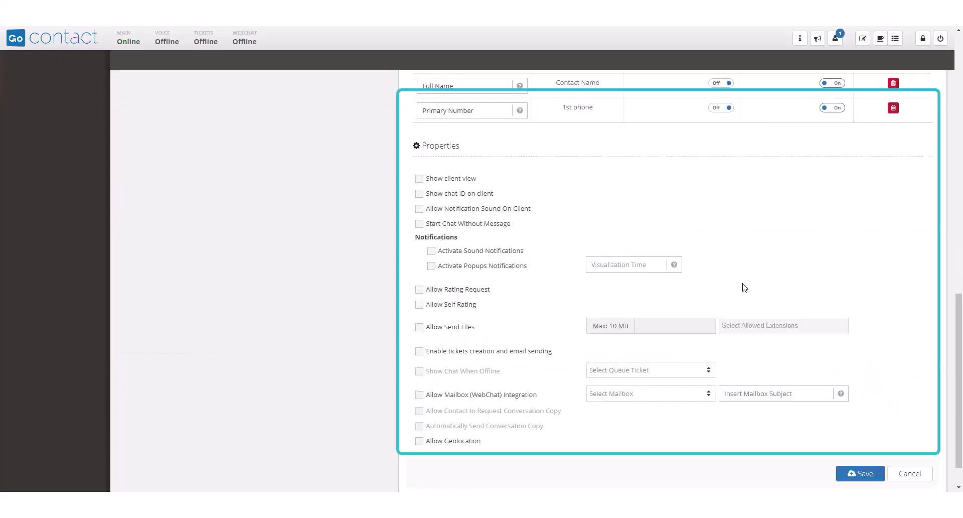
scroll(745, 287, "down", 1)
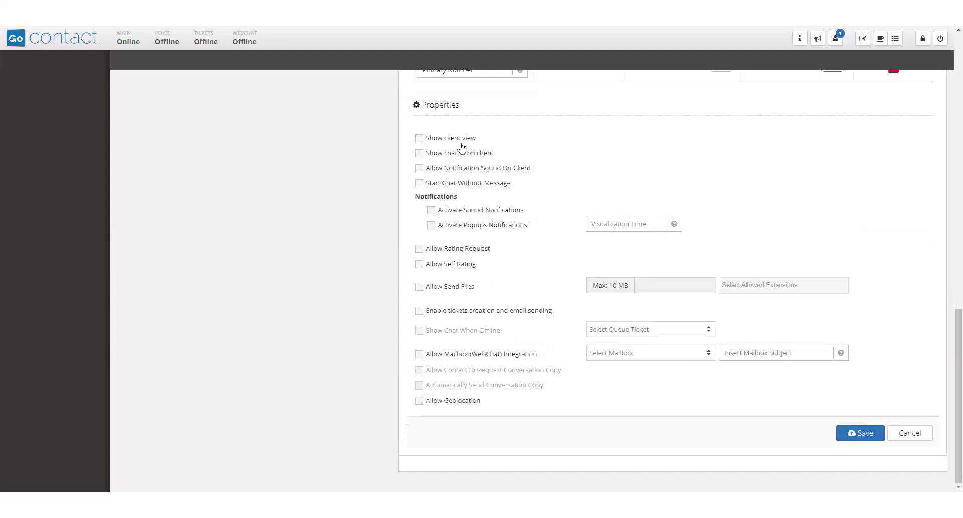
left_click(420, 139)
left_click(419, 169)
Activate sound and popup notifications and set the popup visualization time to 0.
left_click(432, 226)
left_click(600, 223)
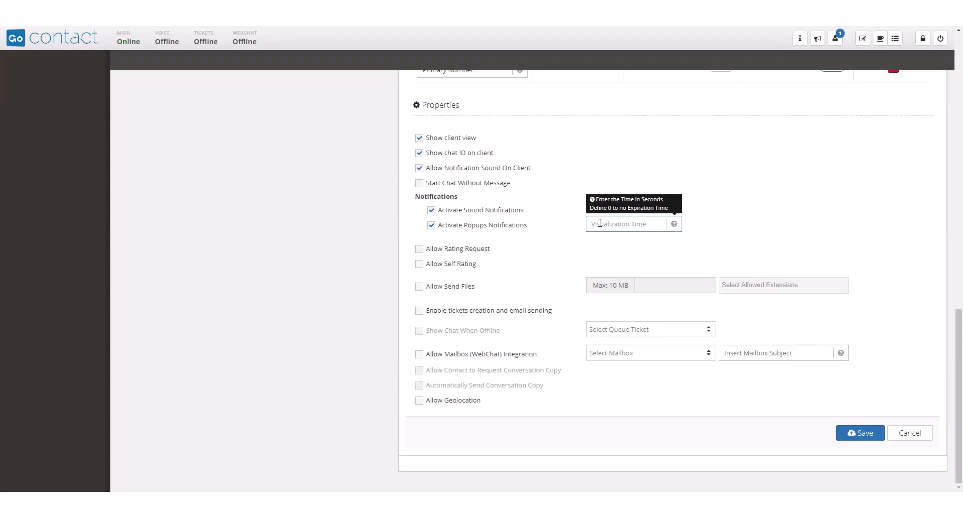
type("2")
key("BackSpace")
type("0")
Allow rating requests and file sending, with txt, jpg, mp4 and pdf as the allowed extensions.
left_click(421, 250)
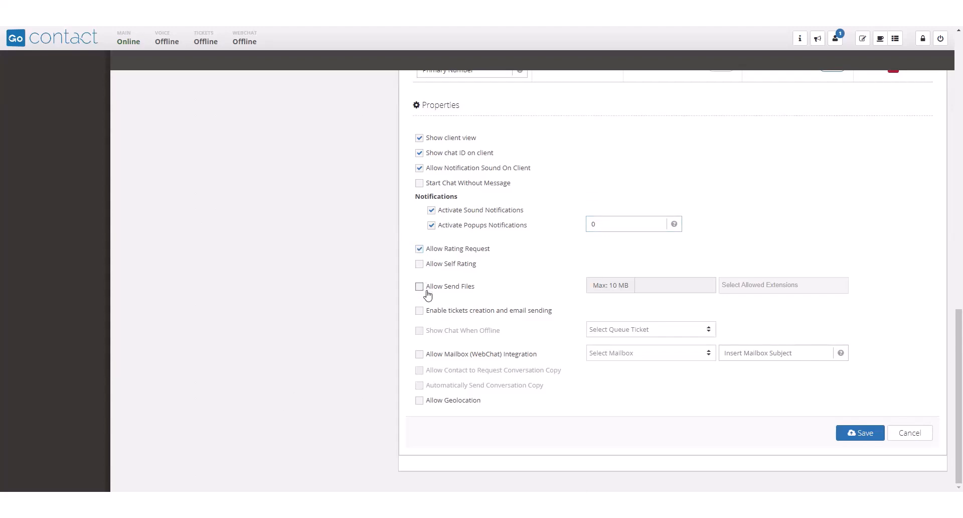
left_click(419, 287)
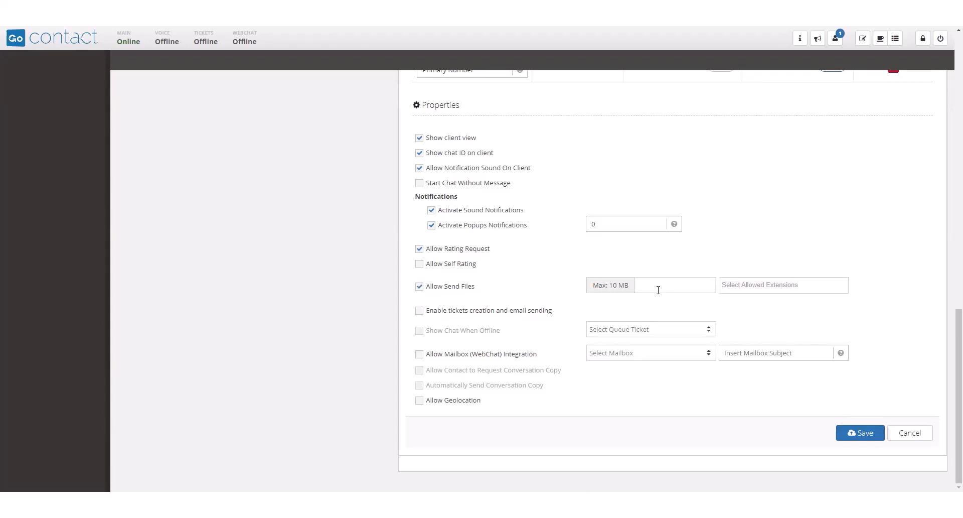
left_click(737, 288)
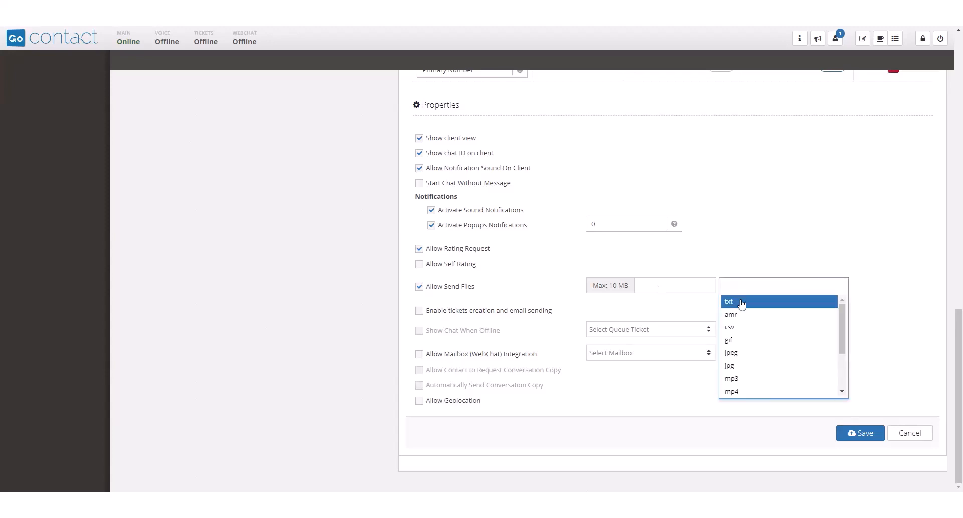
left_click(742, 303)
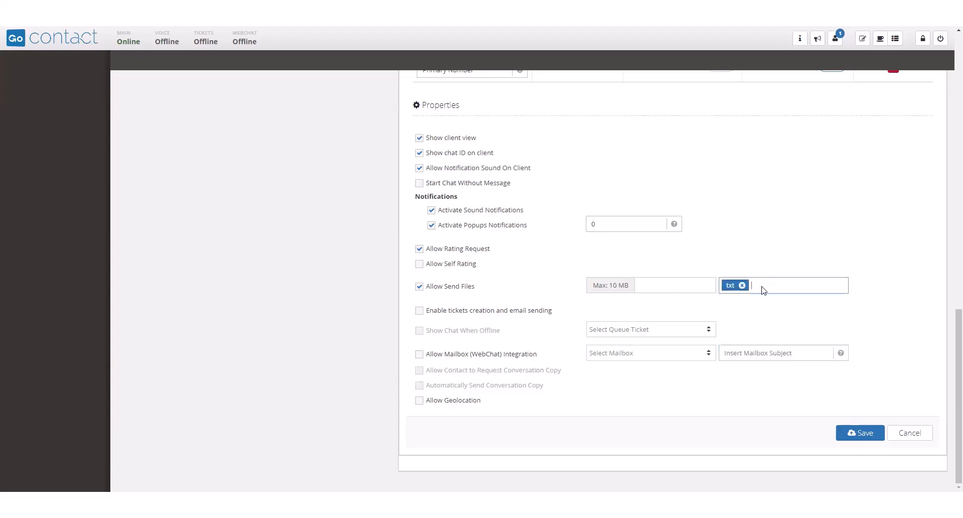
left_click(761, 288)
left_click(744, 352)
left_click(804, 289)
left_click(779, 357)
left_click(767, 390)
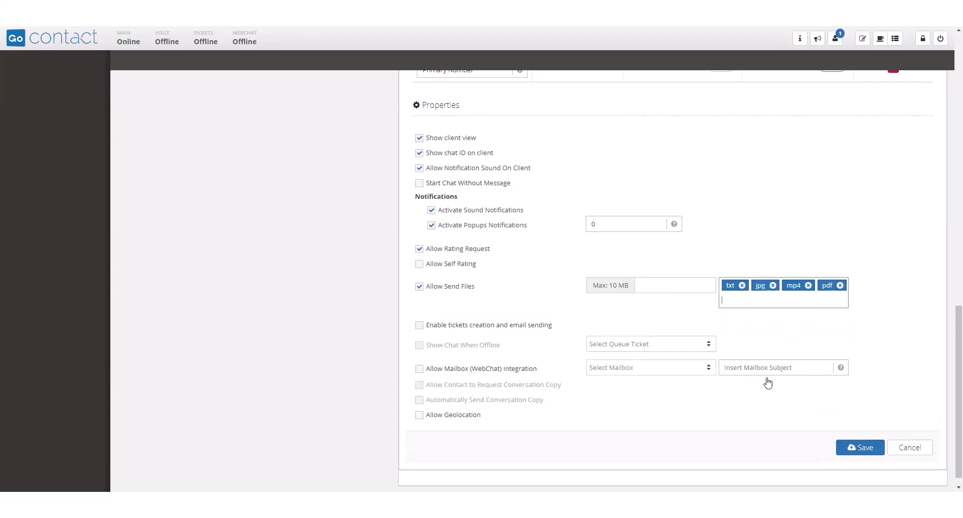
Enable ticket creation and email sending, and show the chat when offline using the "Training Test" ticket queue.
left_click(420, 326)
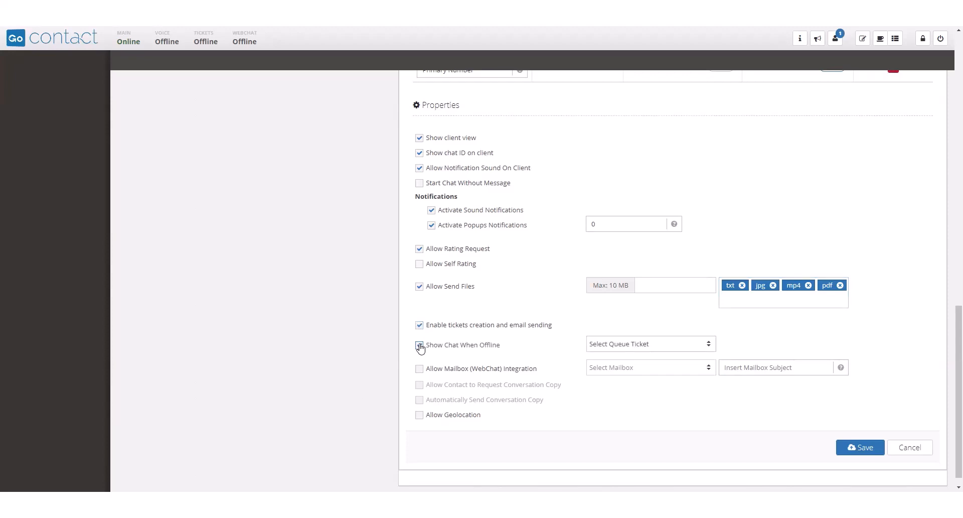
left_click(420, 345)
left_click(605, 366)
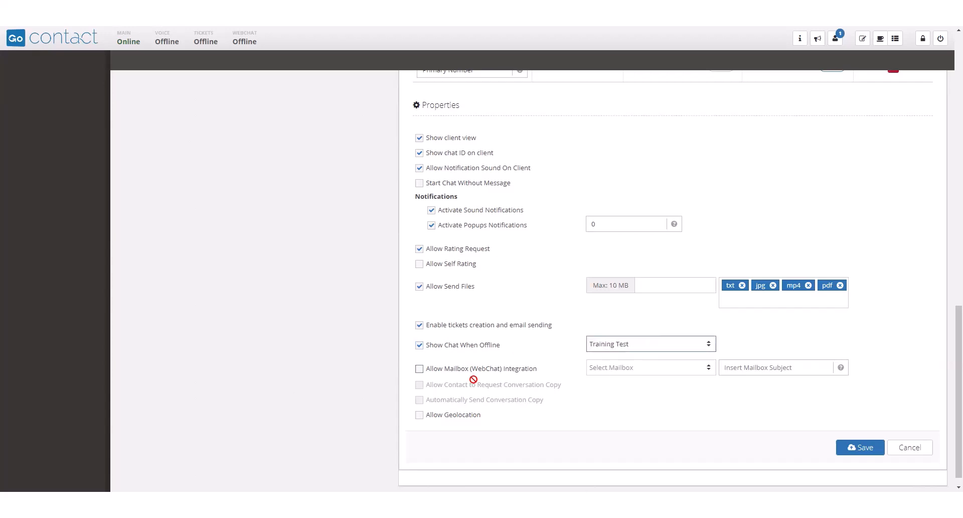
Allow mailbox integration with the "Training 587" mailbox and the subject "Webchat Interaction".
left_click(447, 375)
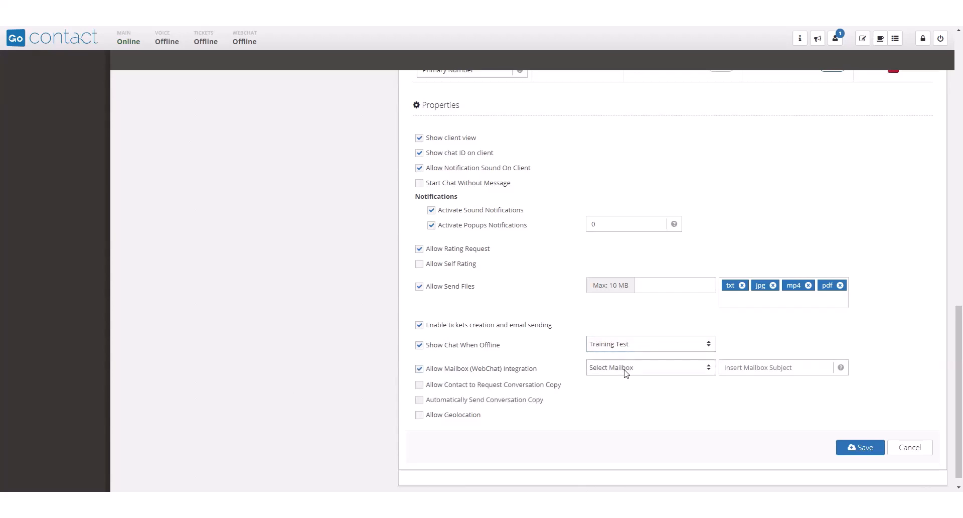
left_click(625, 373)
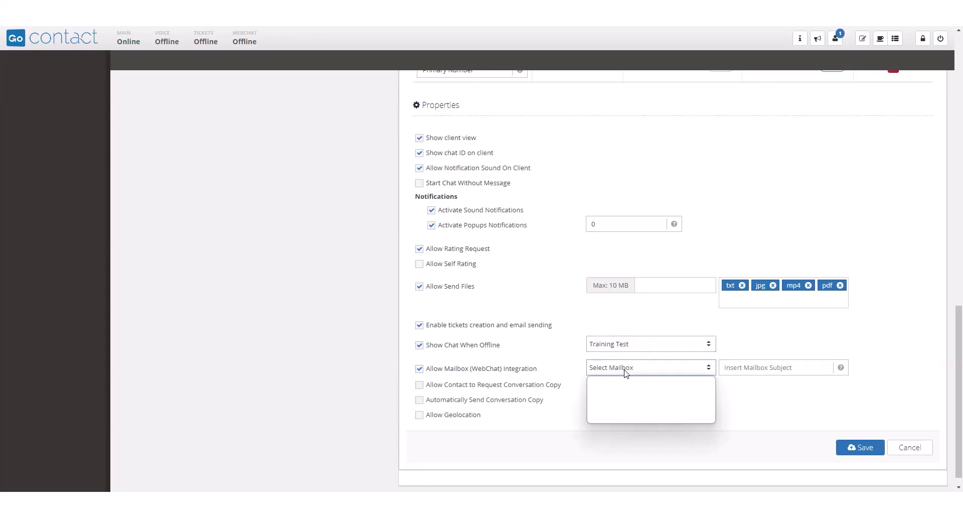
left_click(622, 399)
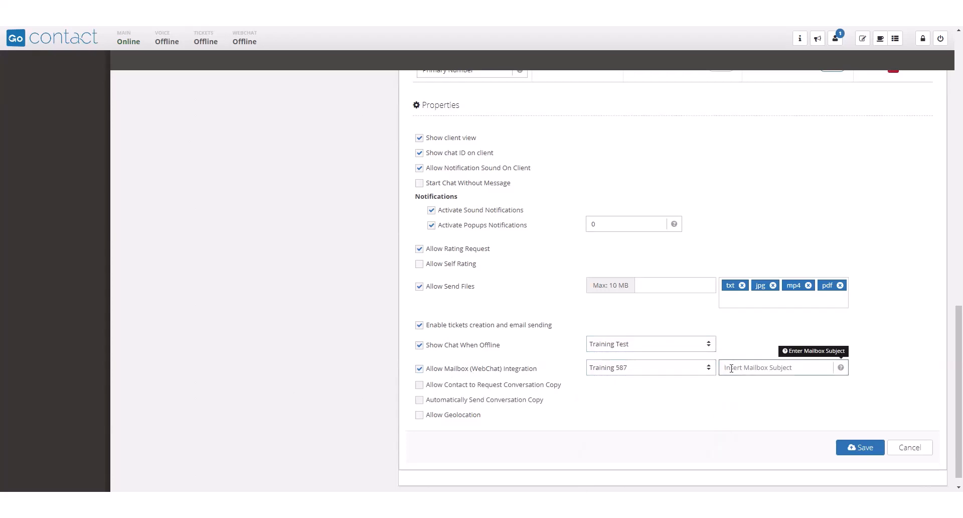
type("Webchat Interaction")
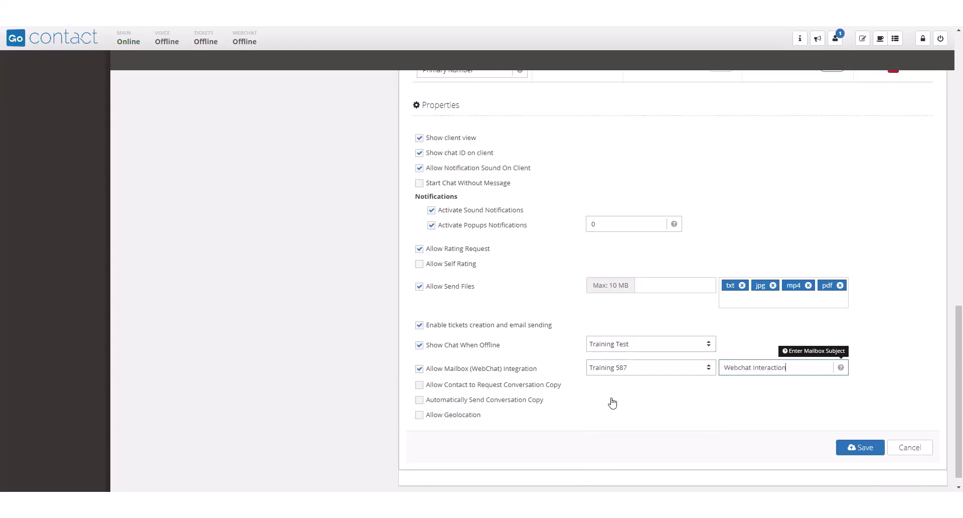